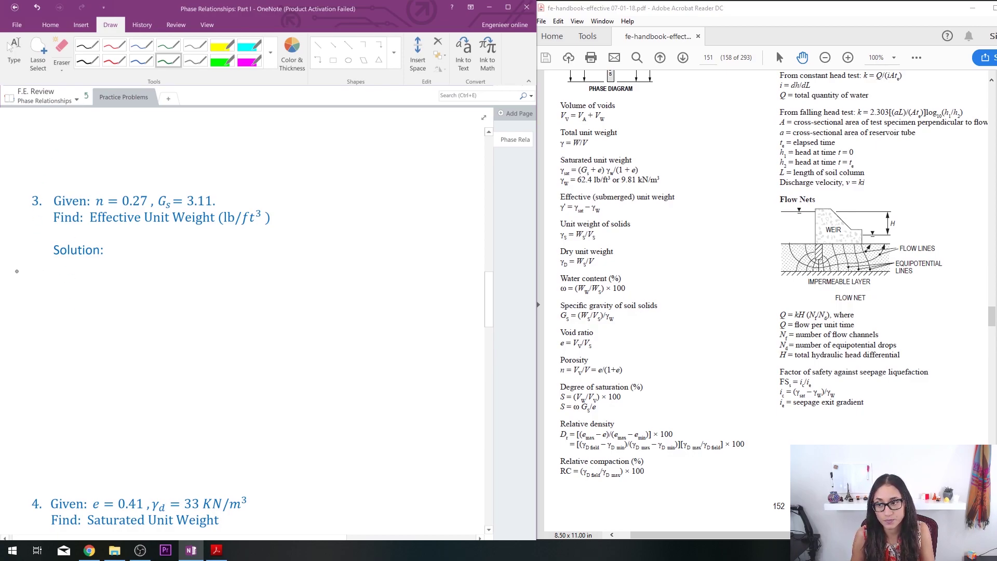
- Handwrite γ' = γsat − γw below Solution in green ink
mouse_move(12, 270)
left_mouse_down()
mouse_move(20, 284)
mouse_move(27, 268)
mouse_move(43, 279)
left_mouse_up()
mouse_move(35, 284)
left_mouse_down()
mouse_move(57, 286)
mouse_move(65, 269)
left_mouse_up()
mouse_move(72, 285)
left_mouse_down()
mouse_move(67, 297)
mouse_move(89, 297)
left_mouse_up()
mouse_move(83, 287)
left_mouse_down()
mouse_move(115, 280)
mouse_move(122, 267)
left_mouse_up()
mouse_move(125, 280)
left_mouse_down()
mouse_move(130, 291)
mouse_move(137, 282)
left_mouse_up()
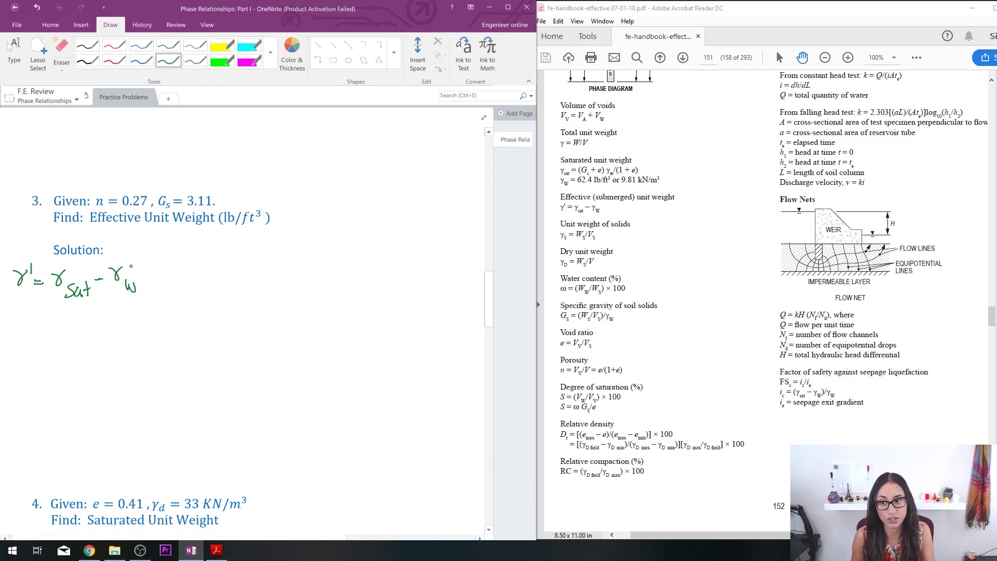
- Annotate γw as 62.4 lb/ft³, remove a stray mark, and mark γsat with '?'
left_click_drag(130, 265, 152, 261)
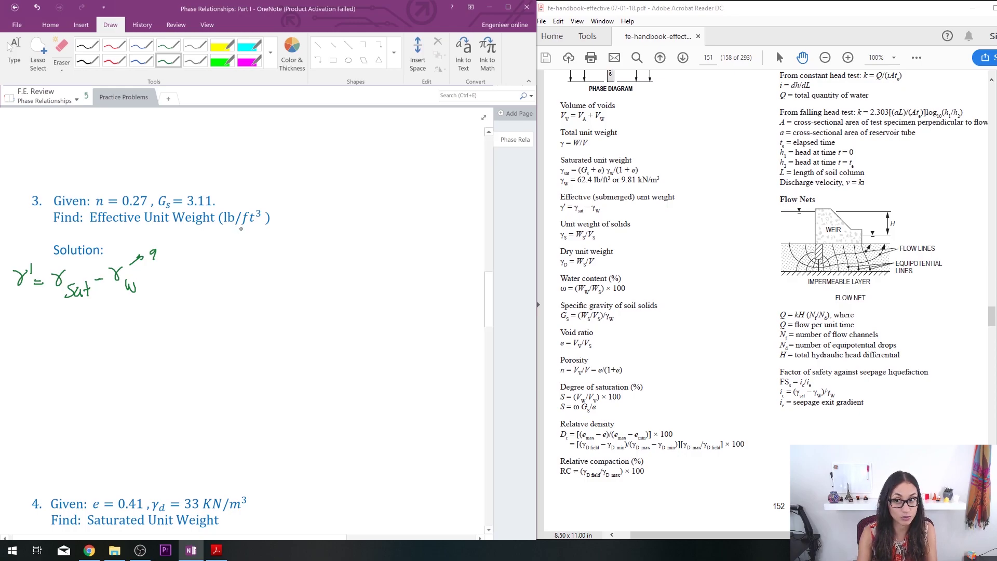
key("ctrl+z")
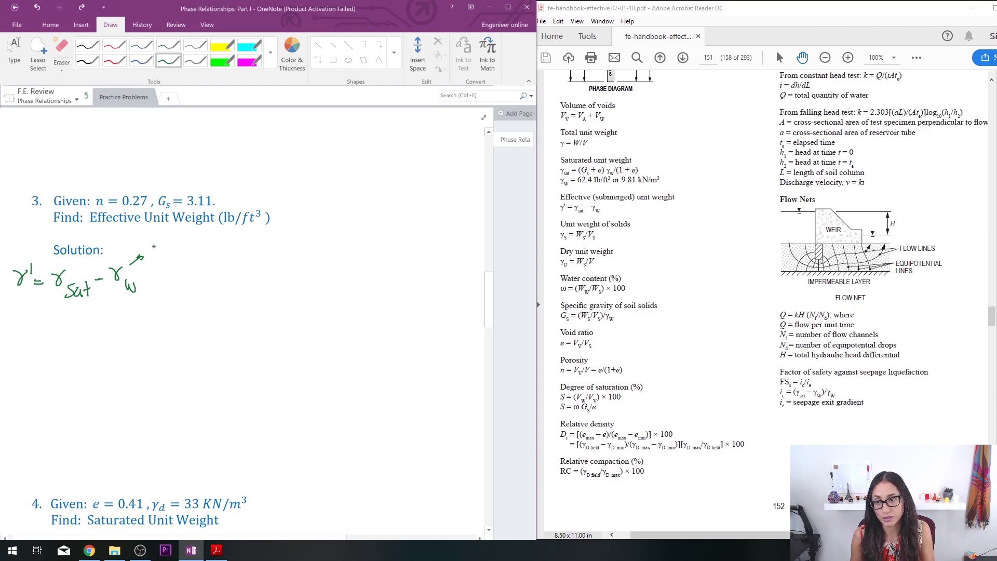
mouse_move(157, 246)
left_mouse_down()
mouse_move(152, 254)
mouse_move(217, 256)
left_mouse_up()
left_click_drag(214, 248, 224, 247)
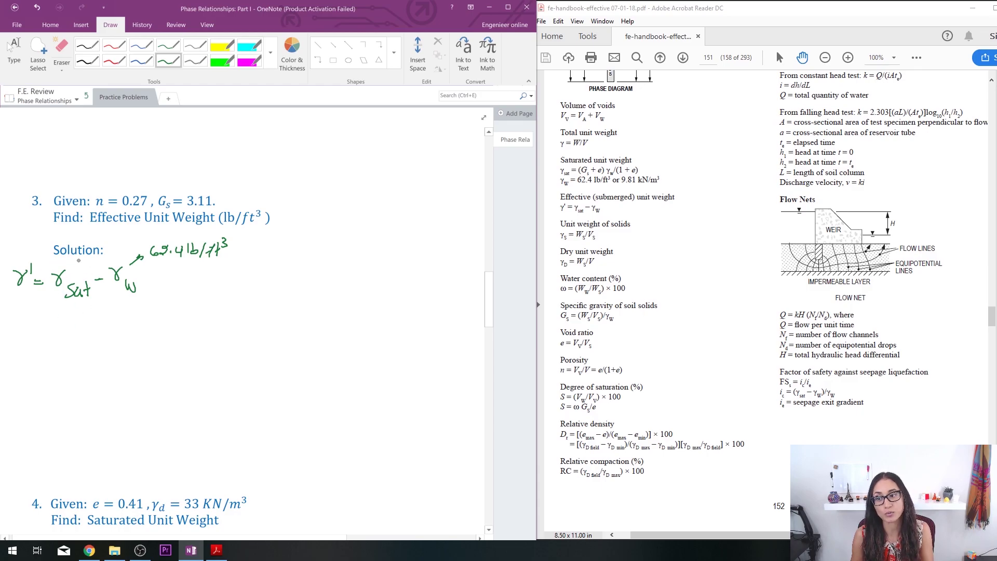
left_click_drag(74, 262, 78, 266)
left_click(78, 269)
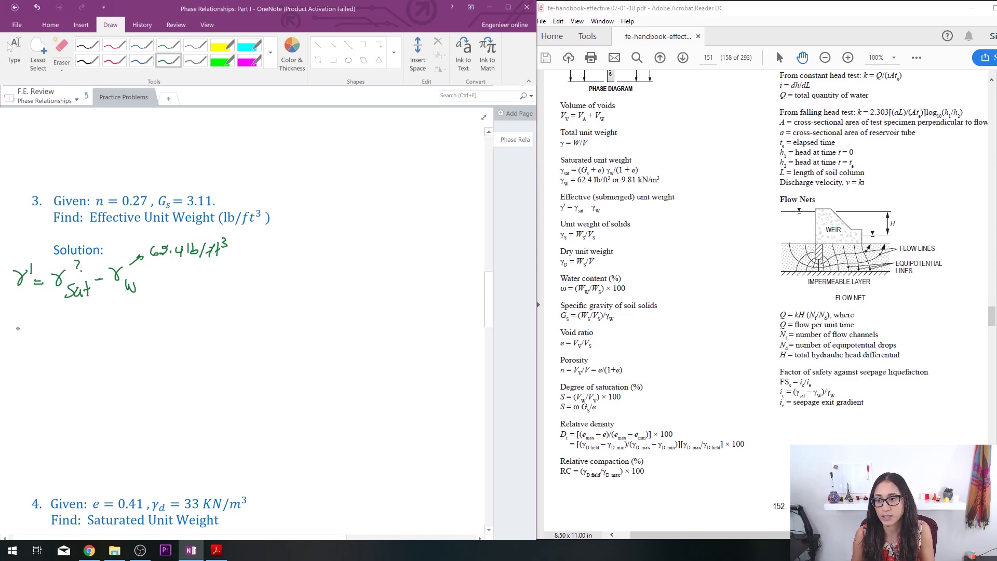
- Write γsat = (Gs+e)γw/(1+e), marking Gs and γw known and e unknown
mouse_move(22, 321)
left_mouse_down()
mouse_move(40, 342)
mouse_move(61, 337)
left_mouse_up()
mouse_move(64, 327)
left_mouse_down()
mouse_move(138, 327)
mouse_move(88, 330)
left_mouse_up()
mouse_move(141, 314)
left_mouse_down()
mouse_move(142, 332)
mouse_move(159, 316)
mouse_move(166, 333)
mouse_move(171, 326)
left_mouse_up()
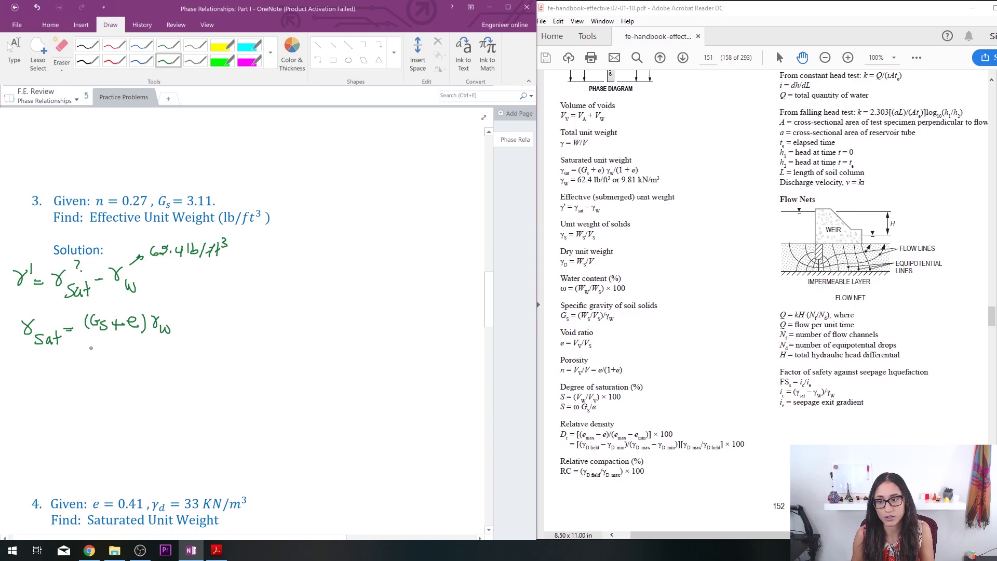
mouse_move(87, 337)
left_mouse_down()
mouse_move(155, 336)
mouse_move(103, 359)
left_mouse_up()
mouse_move(107, 351)
left_mouse_down()
mouse_move(117, 351)
mouse_move(113, 360)
left_mouse_up()
mouse_move(121, 351)
left_mouse_down()
mouse_move(132, 358)
mouse_move(96, 362)
left_mouse_up()
left_click_drag(134, 341, 136, 365)
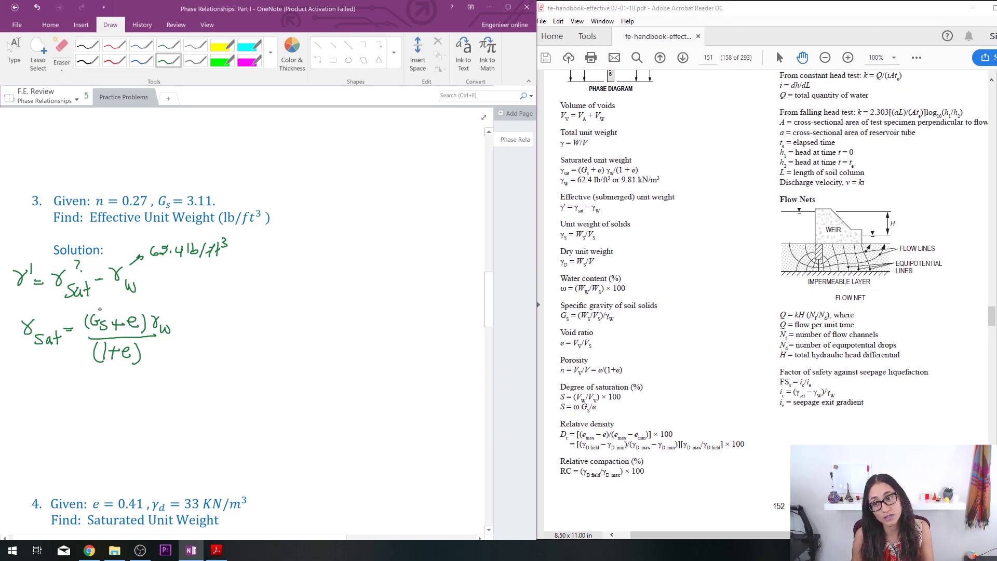
left_click_drag(95, 307, 102, 313)
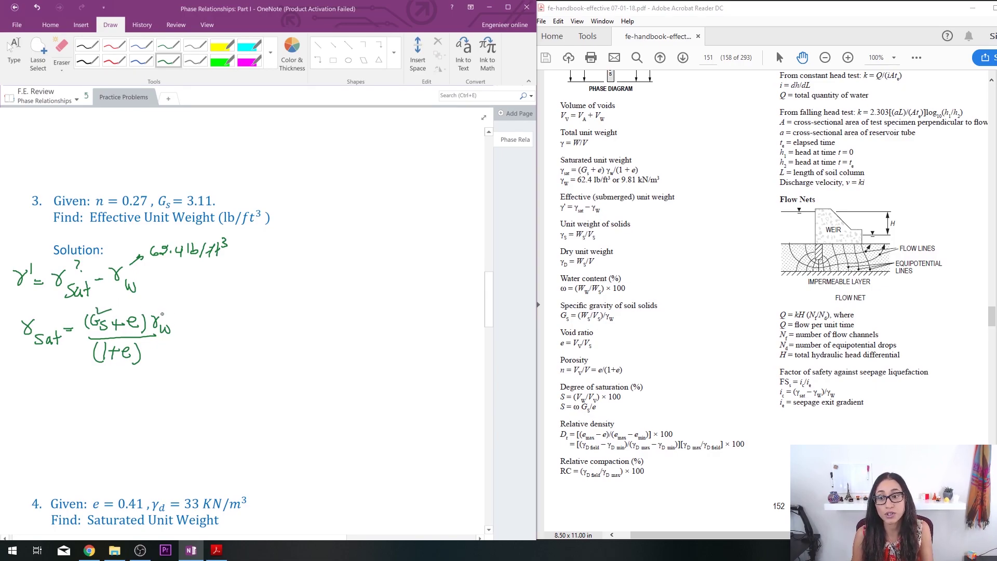
left_click_drag(163, 317, 180, 315)
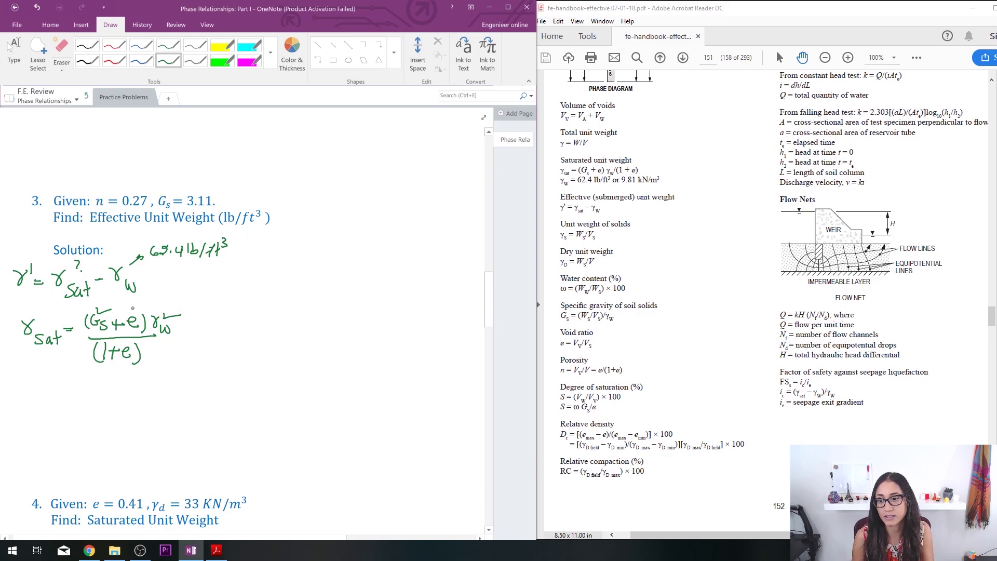
left_click_drag(130, 304, 133, 313)
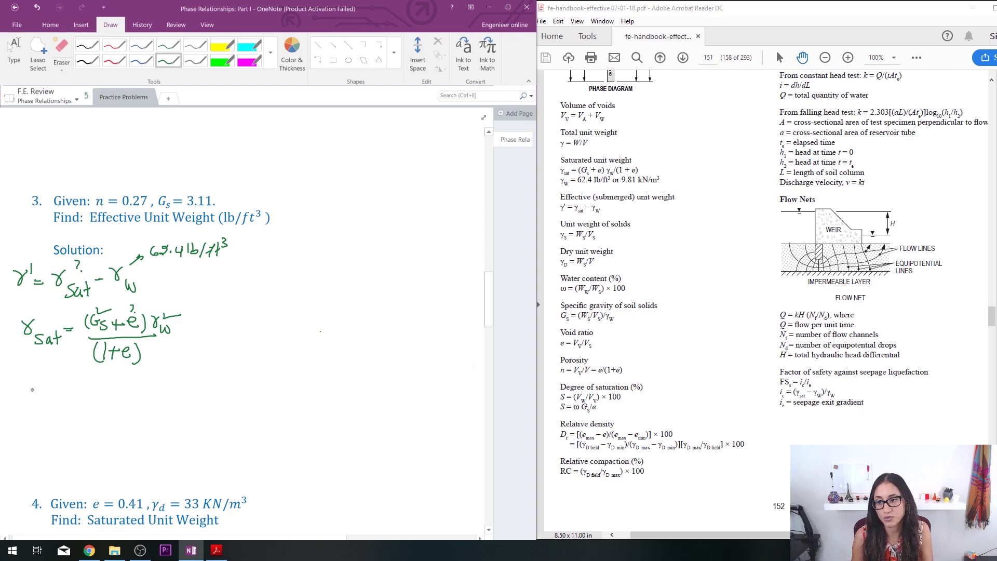
- Write the porosity relation n = e/(1+e) underneath
left_click_drag(30, 399, 55, 391)
mouse_move(46, 396)
left_mouse_down()
mouse_move(67, 386)
mouse_move(99, 401)
mouse_move(64, 424)
mouse_move(77, 415)
left_mouse_up()
mouse_move(72, 411)
left_mouse_down()
mouse_move(72, 424)
mouse_move(90, 423)
left_mouse_up()
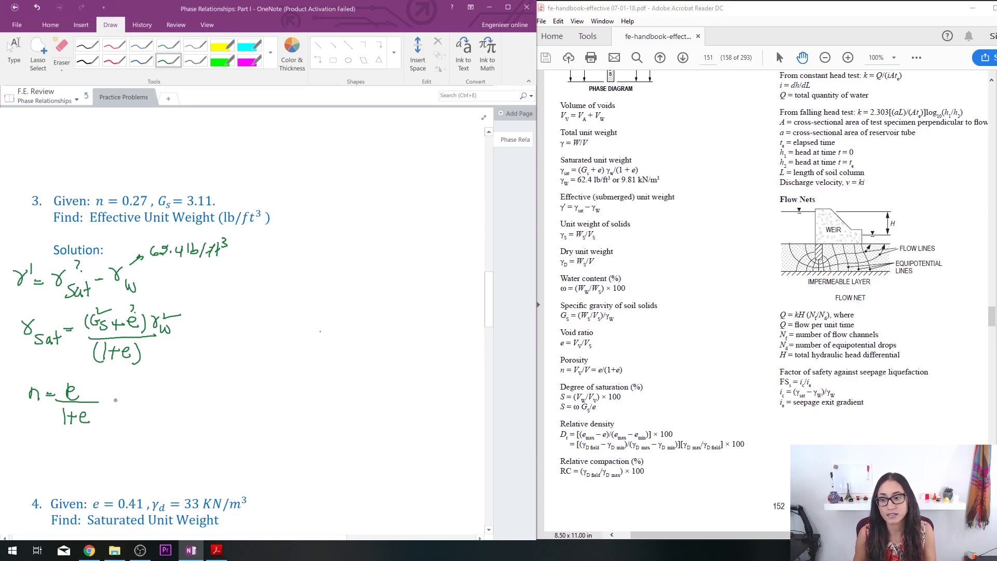
- Rearrange the porosity relation into n(1+e) = e, then expand to n + ne = e
mouse_move(111, 399)
left_mouse_down()
mouse_move(134, 399)
mouse_move(125, 406)
left_mouse_up()
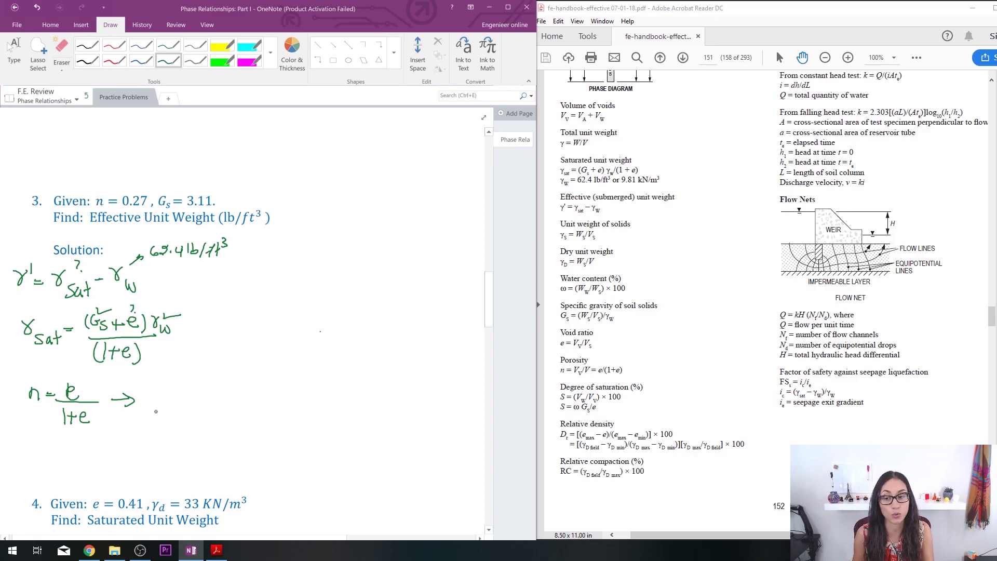
mouse_move(151, 403)
left_mouse_down()
mouse_move(153, 389)
mouse_move(168, 408)
left_mouse_up()
mouse_move(177, 390)
left_mouse_down()
mouse_move(177, 403)
mouse_move(189, 402)
left_mouse_up()
mouse_move(183, 396)
left_mouse_down()
mouse_move(204, 391)
mouse_move(207, 409)
mouse_move(224, 389)
left_mouse_up()
left_click_drag(217, 396, 246, 399)
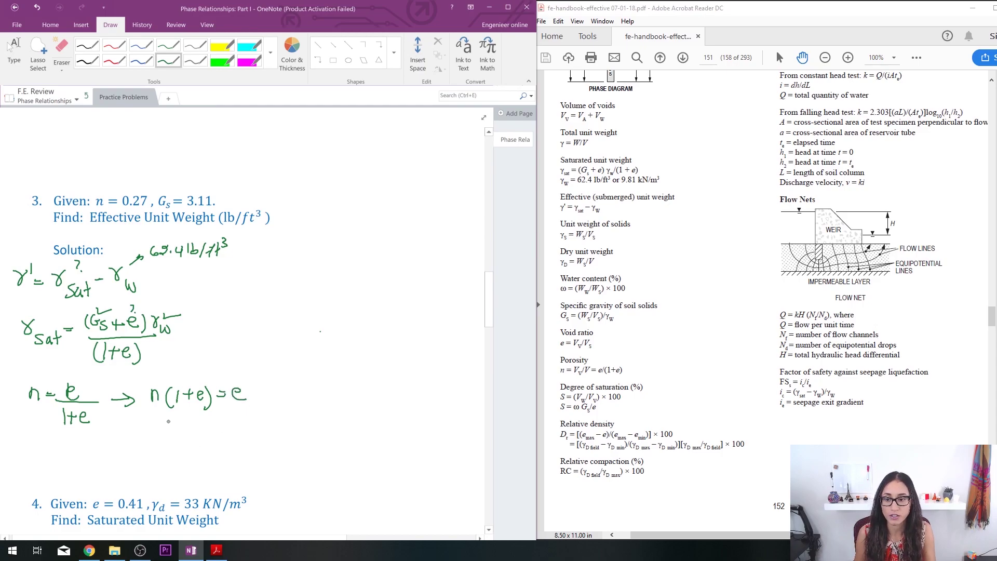
left_click_drag(158, 409, 198, 409)
mouse_move(160, 429)
left_mouse_down()
mouse_move(169, 439)
mouse_move(185, 433)
left_mouse_up()
left_click_drag(179, 440, 179, 427)
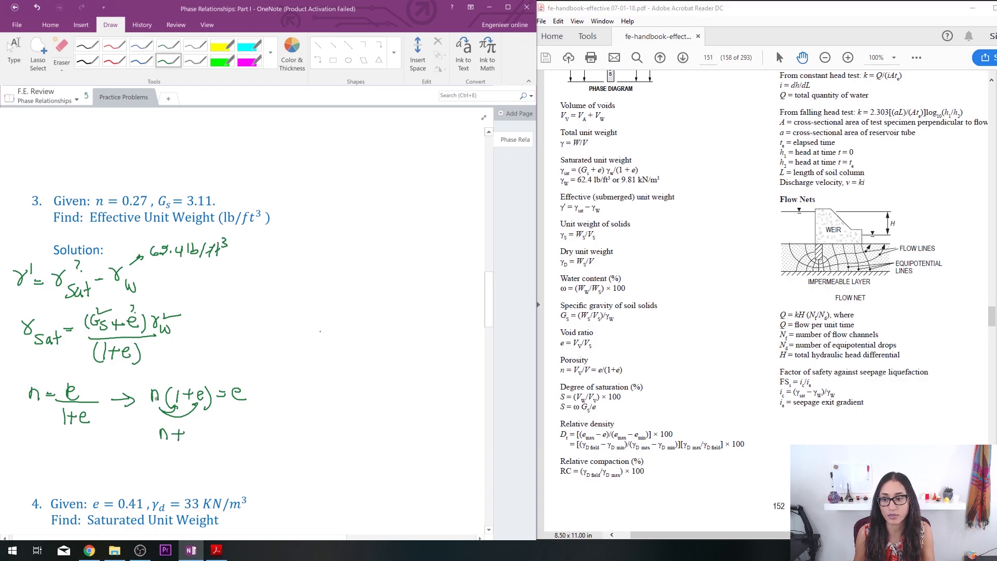
left_click_drag(190, 440, 226, 430)
mouse_move(218, 434)
left_mouse_down()
mouse_move(234, 426)
mouse_move(242, 435)
left_mouse_up()
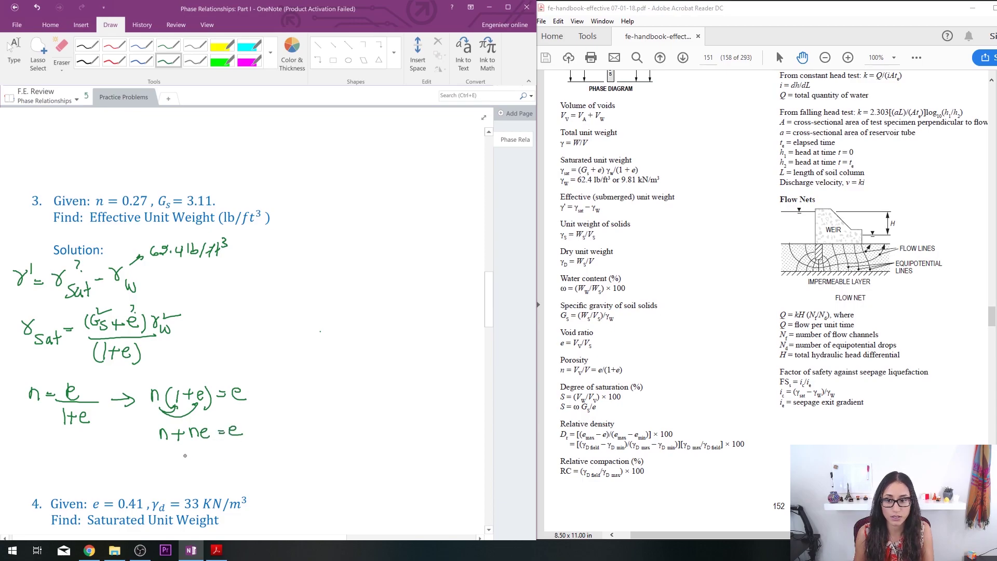
- Write n = e − ne, then factor it as n = e(1−n)
left_click_drag(185, 455, 208, 450)
mouse_move(201, 454)
left_mouse_down()
mouse_move(230, 454)
mouse_move(245, 422)
left_mouse_up()
left_click_drag(245, 423, 268, 453)
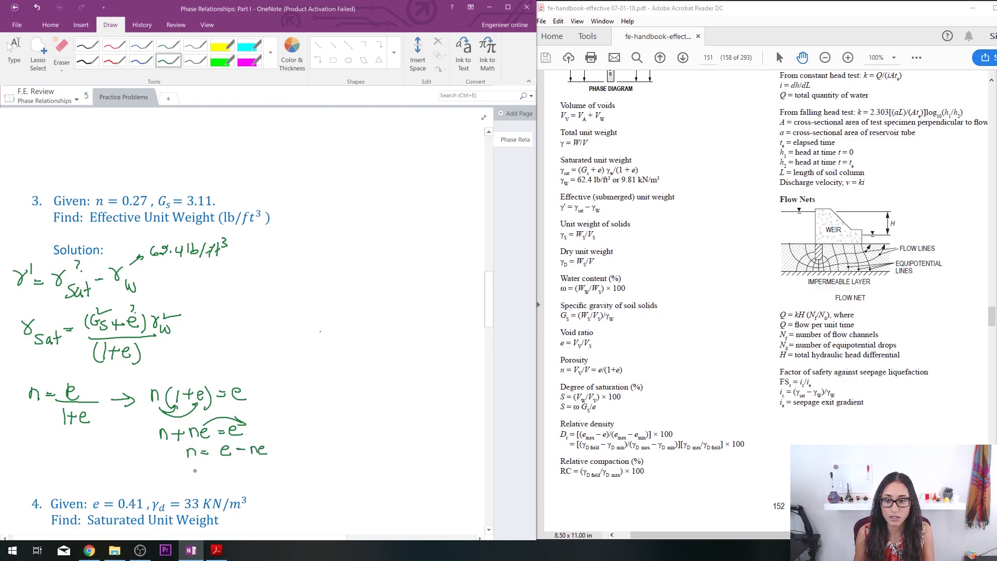
left_click_drag(190, 477, 210, 472)
mouse_move(204, 474)
left_mouse_down()
mouse_move(242, 477)
mouse_move(265, 466)
mouse_move(272, 480)
mouse_move(332, 461)
left_mouse_up()
- Solve for e = n/(1−n) and substitute 0.27 into the numerator
mouse_move(324, 466)
left_mouse_down()
mouse_move(355, 450)
mouse_move(359, 457)
left_mouse_up()
left_click_drag(341, 462, 376, 458)
left_click_drag(349, 464, 349, 478)
left_click_drag(353, 469, 375, 475)
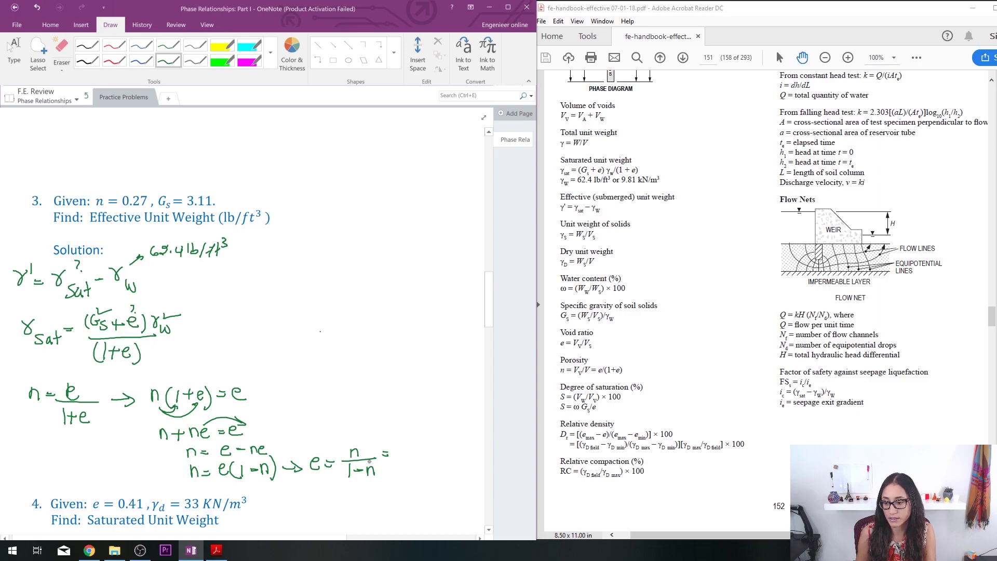
left_click_drag(404, 442, 431, 450)
left_click(412, 448)
mouse_move(429, 442)
left_mouse_down()
mouse_move(436, 456)
mouse_move(399, 473)
mouse_move(433, 471)
mouse_move(449, 454)
left_mouse_up()
- Complete 0.27/(1−.27) = .37 for the void ratio e
left_click(418, 470)
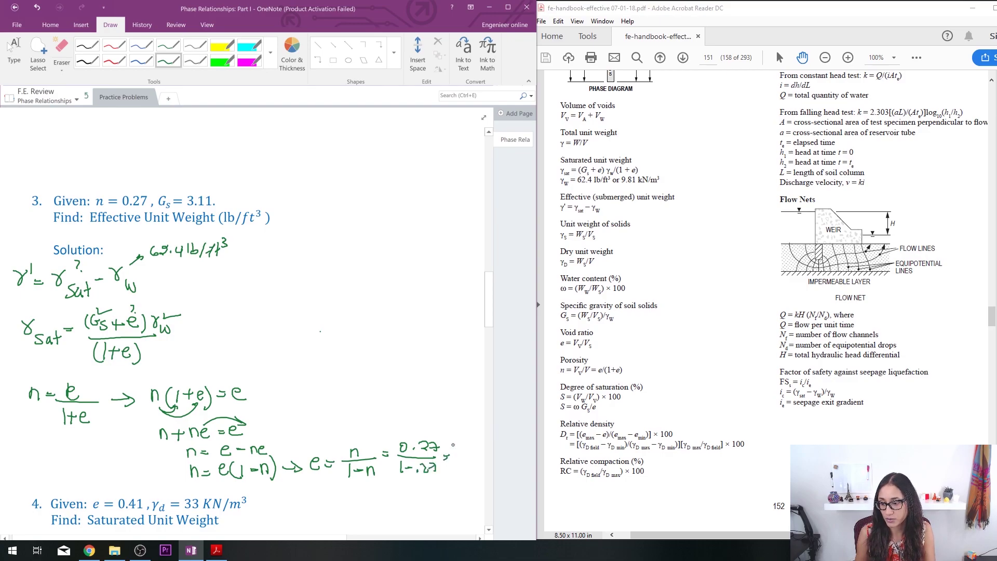
left_click(458, 450)
left_click_drag(459, 447, 473, 458)
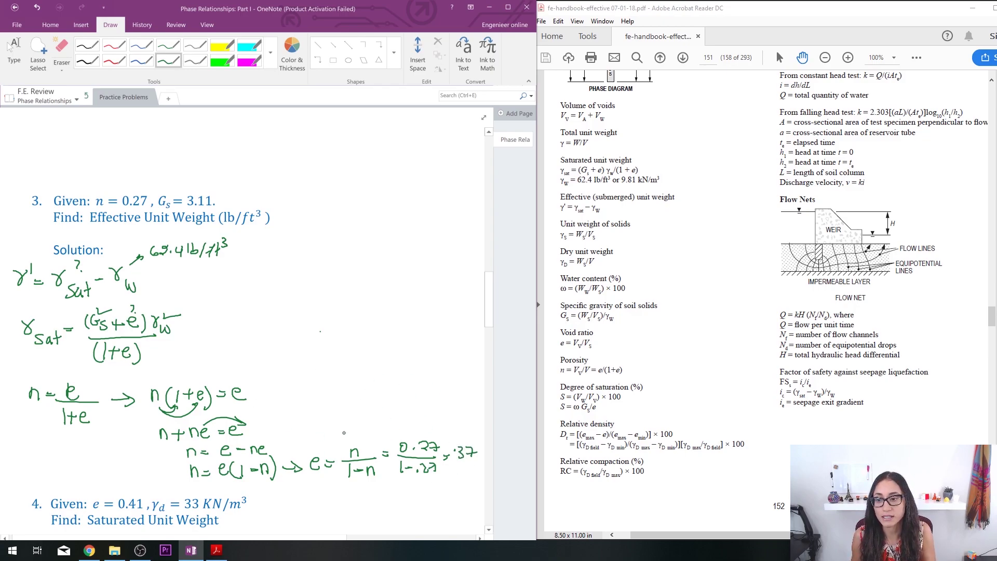
- On the γsat line, write = ((3.11+.37)/1.37) in brackets
left_click_drag(183, 334, 224, 322)
left_click_drag(230, 313, 234, 325)
mouse_move(239, 320)
left_mouse_down()
mouse_move(285, 328)
mouse_move(230, 348)
mouse_move(259, 349)
left_mouse_up()
left_click(258, 316)
left_click(242, 347)
left_click_drag(220, 311, 215, 348)
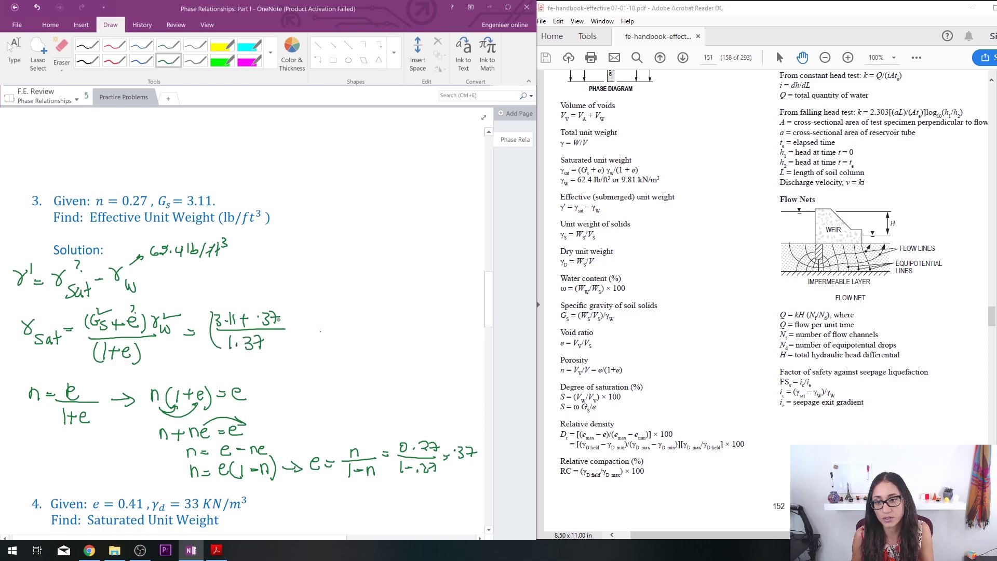
mouse_move(284, 313)
left_mouse_down()
mouse_move(285, 347)
mouse_move(307, 325)
left_mouse_up()
- Multiply the bracket by 62.4 lb/ft³, turning the stray equals sign into a times sign
mouse_move(318, 320)
left_mouse_down()
mouse_move(313, 327)
mouse_move(356, 329)
left_mouse_up()
left_click_drag(362, 315, 364, 328)
mouse_move(375, 316)
left_mouse_down()
mouse_move(370, 335)
mouse_move(384, 327)
left_mouse_up()
mouse_move(388, 319)
left_mouse_down()
mouse_move(385, 335)
mouse_move(397, 317)
left_mouse_up()
left_click_drag(397, 316, 390, 321)
mouse_move(299, 319)
left_mouse_down()
mouse_move(308, 332)
mouse_move(296, 334)
left_mouse_up()
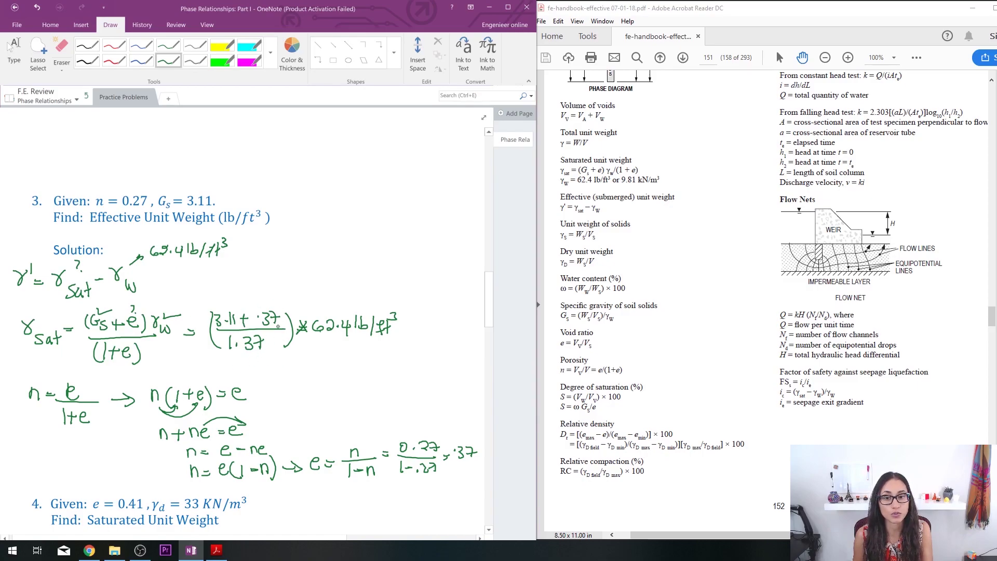
- Write the γsat result = 158.5 lb/ft³ and mark the 62.4 factor with an arc
left_click_drag(401, 324, 409, 327)
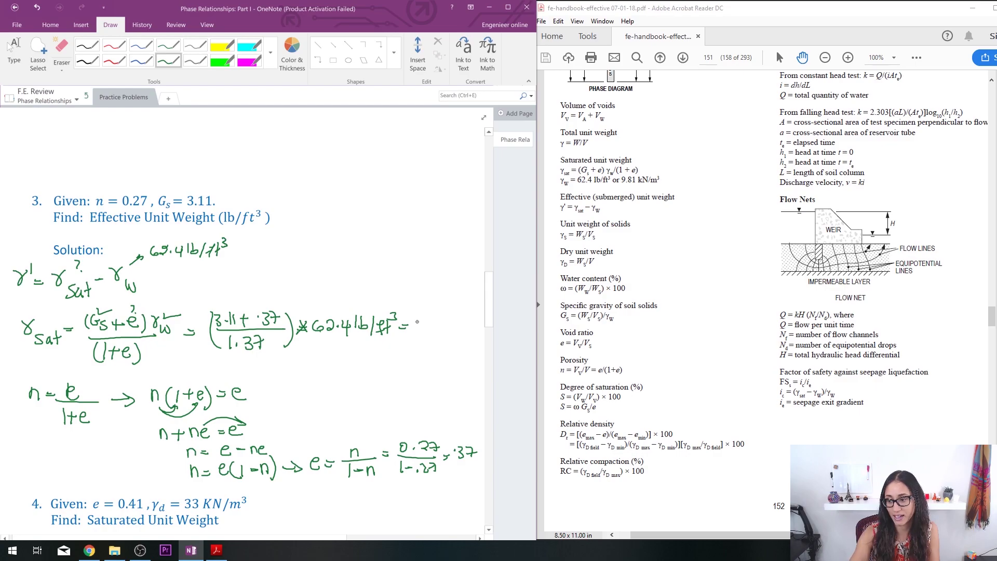
mouse_move(415, 322)
left_mouse_down()
mouse_move(411, 334)
mouse_move(457, 329)
left_mouse_up()
mouse_move(462, 318)
left_mouse_down()
mouse_move(463, 337)
mouse_move(478, 329)
left_mouse_up()
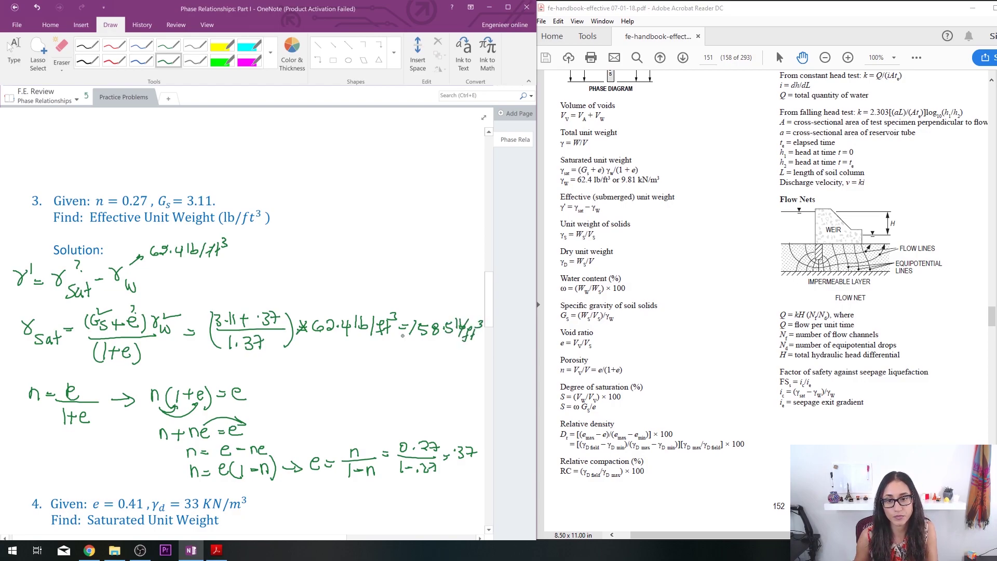
left_click_drag(353, 336, 382, 337)
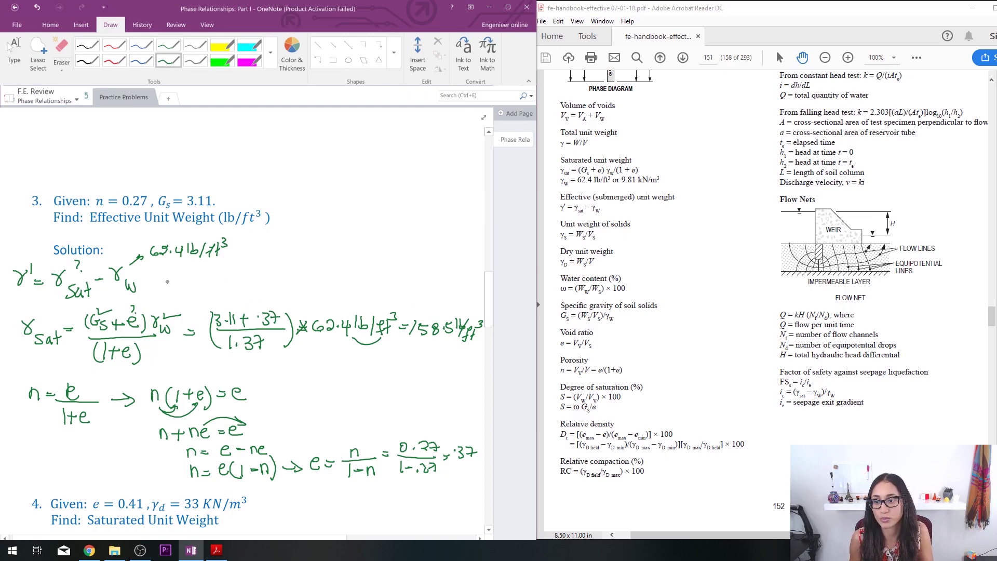
- Continue the γ' equation with = 158.5 lb/ft³
left_click_drag(162, 281, 177, 281)
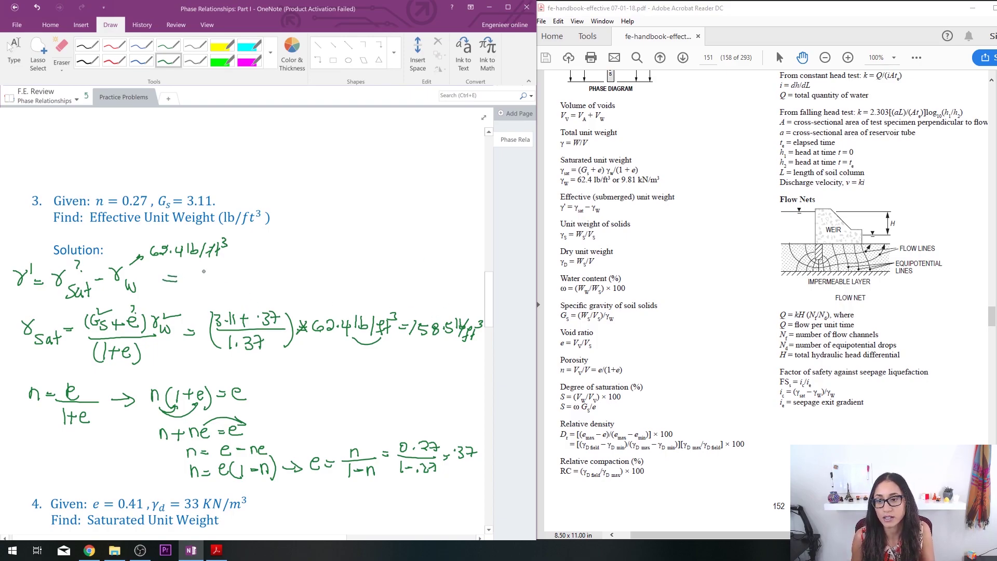
left_click_drag(203, 265, 207, 280)
mouse_move(207, 267)
left_mouse_down()
mouse_move(218, 280)
mouse_move(222, 269)
left_mouse_up()
mouse_move(230, 271)
left_mouse_down()
mouse_move(233, 281)
mouse_move(258, 284)
left_mouse_up()
mouse_move(263, 275)
left_mouse_down()
mouse_move(273, 272)
mouse_move(266, 287)
mouse_move(279, 274)
mouse_move(341, 275)
left_mouse_up()
- Subtract 62.4 lb/ft³ and add an equals sign
left_click(330, 279)
left_click_drag(347, 263, 355, 274)
left_click_drag(364, 262, 367, 281)
left_click_drag(365, 271, 375, 278)
left_click_drag(372, 270, 393, 266)
left_click_drag(384, 271, 408, 272)
- Write the answer 96 lb/ft³ and box it in red ink
mouse_move(425, 258)
left_mouse_down()
mouse_move(417, 267)
mouse_move(436, 272)
left_mouse_up()
left_click_drag(442, 256, 457, 275)
left_click_drag(455, 265, 464, 272)
left_click_drag(461, 263, 471, 258)
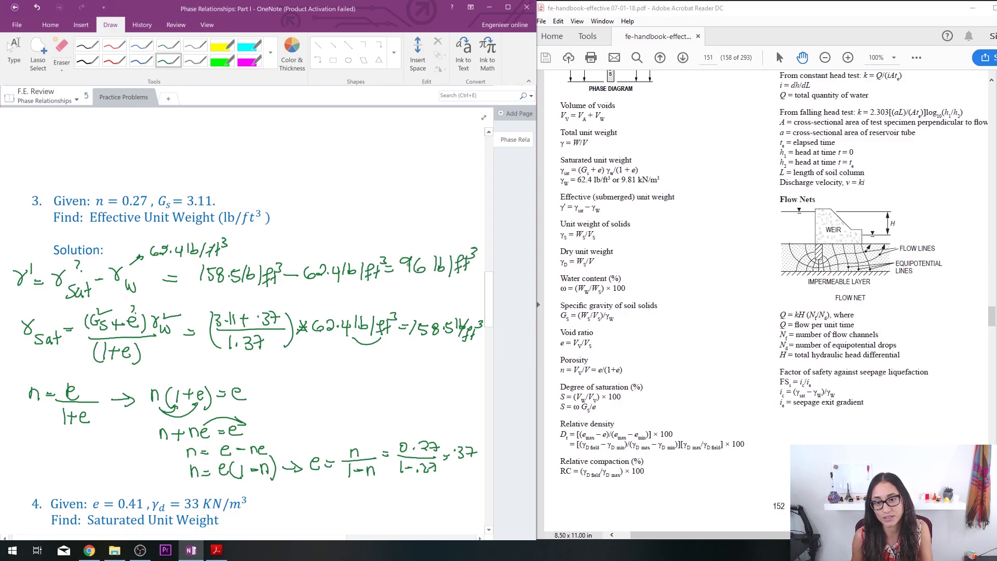
left_click(118, 60)
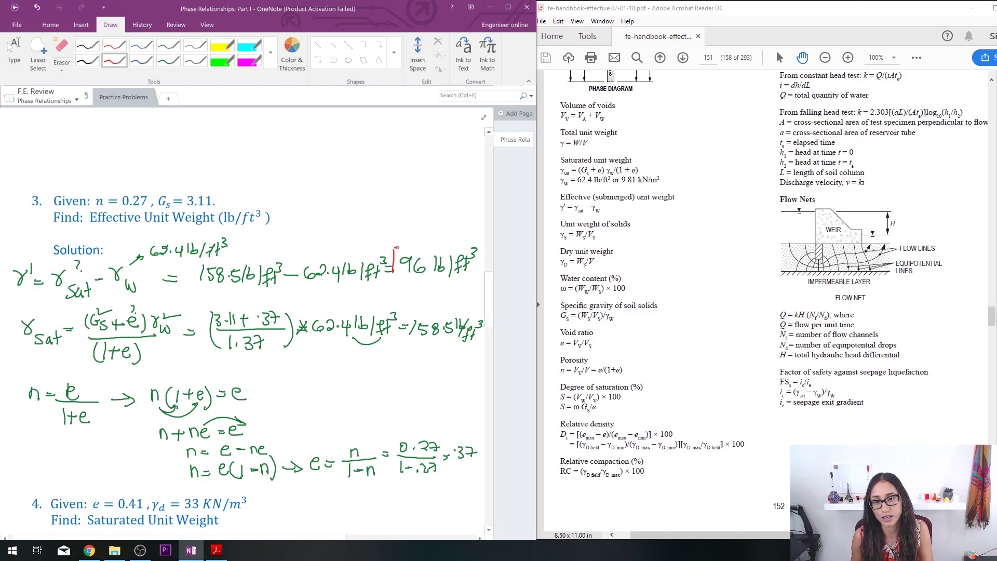
mouse_move(396, 247)
left_mouse_down()
mouse_move(485, 250)
mouse_move(394, 275)
left_mouse_up()
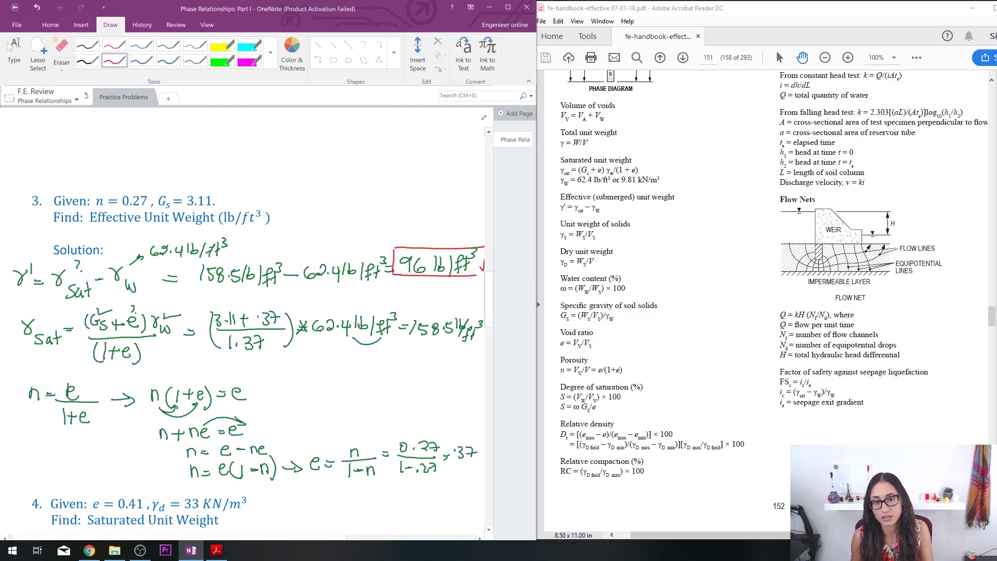